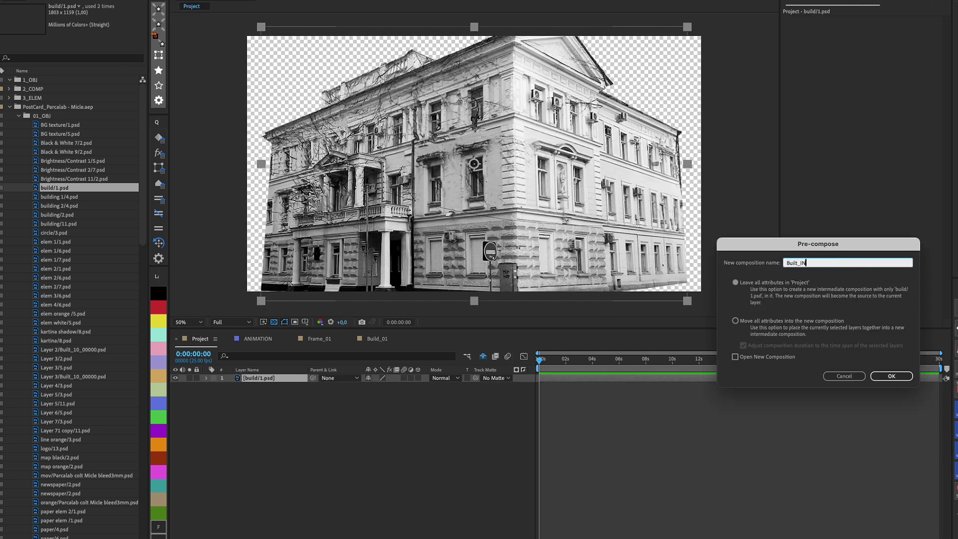
# - Confirm pre-composing the building photo as Built_IN and dismiss the torn-paper preview video
pyautogui.press('Return')
pyautogui.click(549, 441)
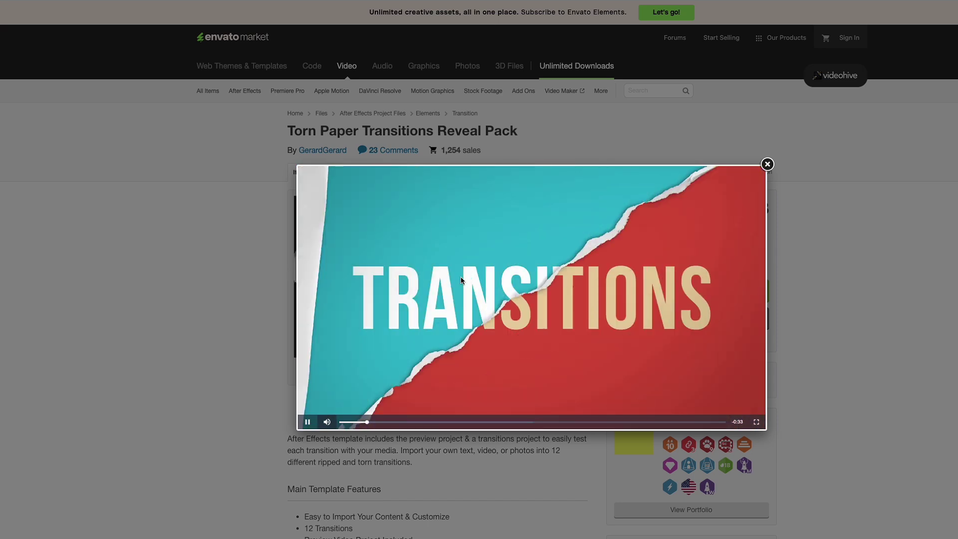
pyautogui.press('Escape')
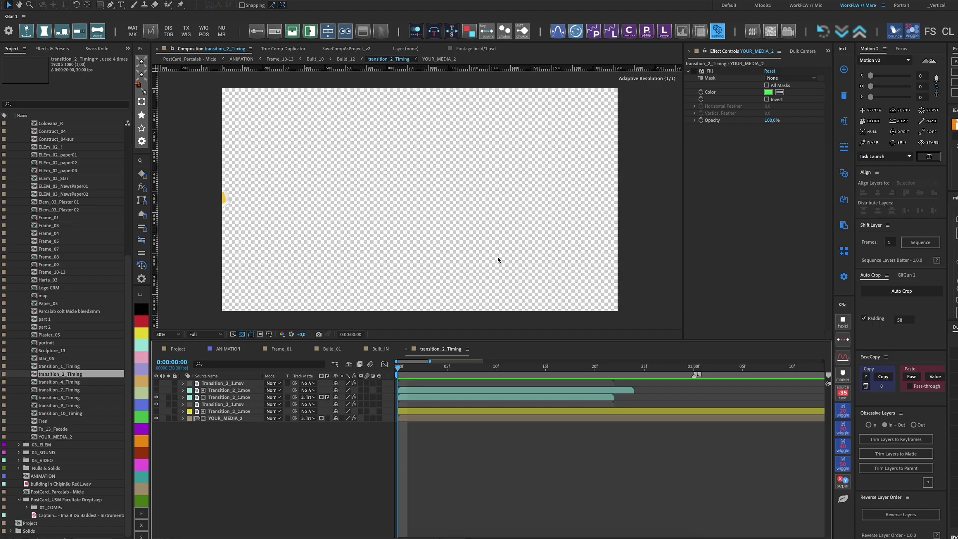
# - Nest transition_2_Timing in Built_IN above the building layer and preview it
pyautogui.press('space')
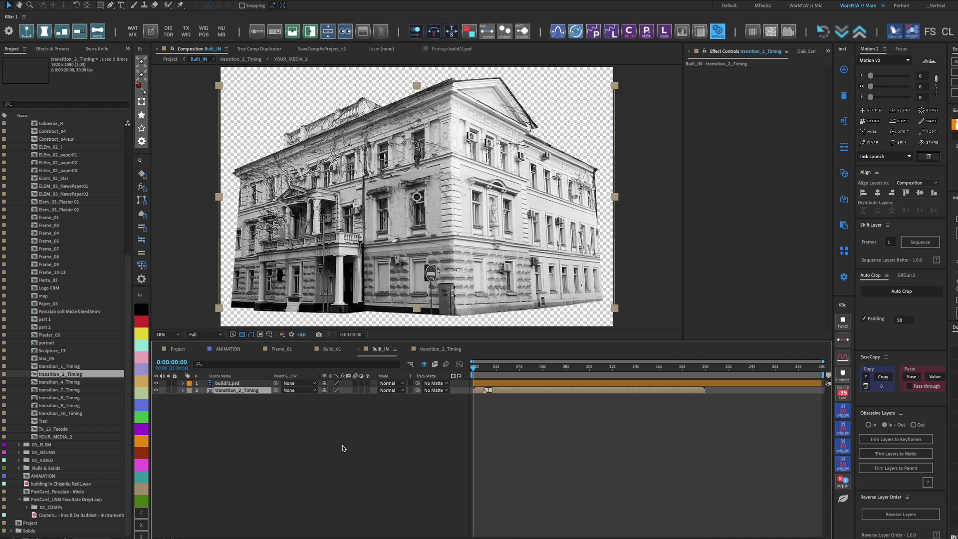
pyautogui.hotkey('ctrl', 'shift', ']')
pyautogui.press('space')
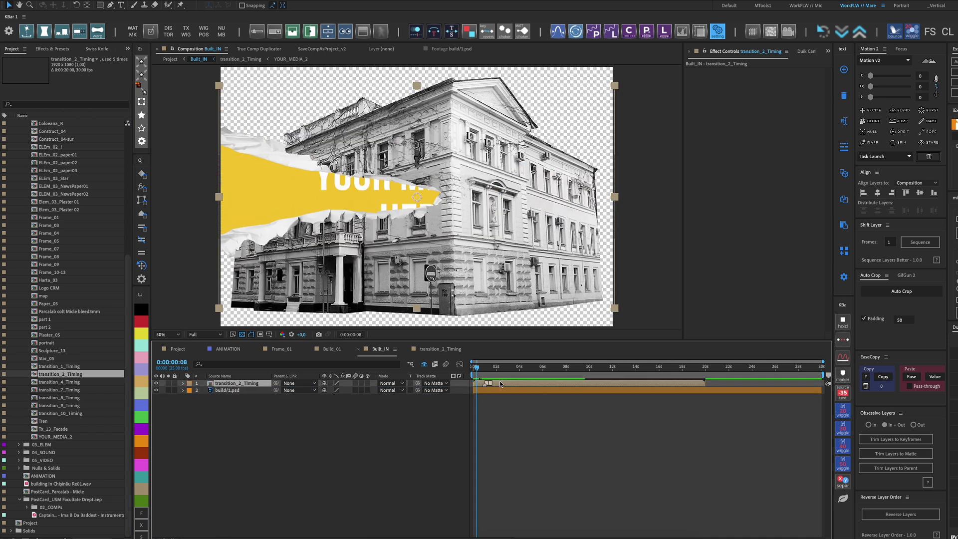
# - Inside transition_2_Timing, set the YOUR_MEDIA_2 fill colour to pure green 00FF00
pyautogui.doubleClick(501, 384)
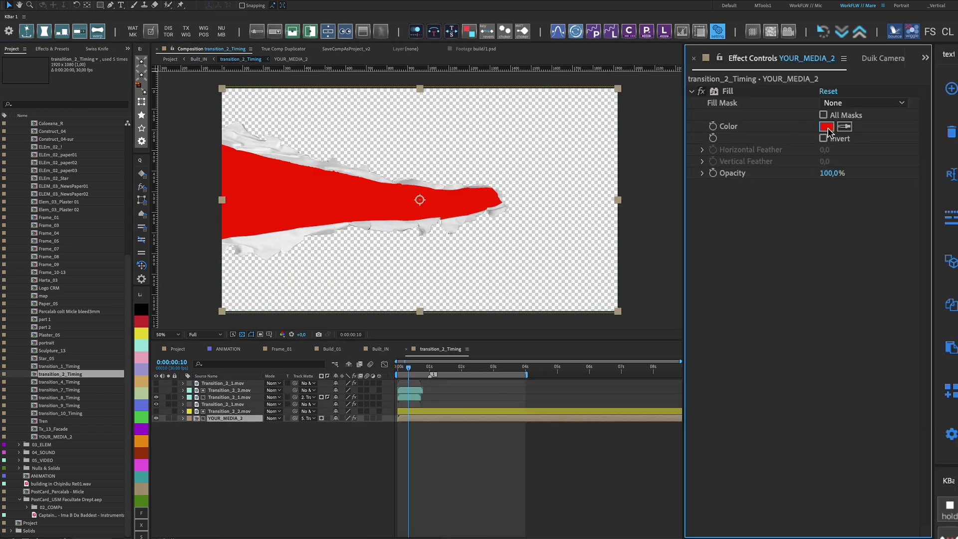
pyautogui.click(827, 126)
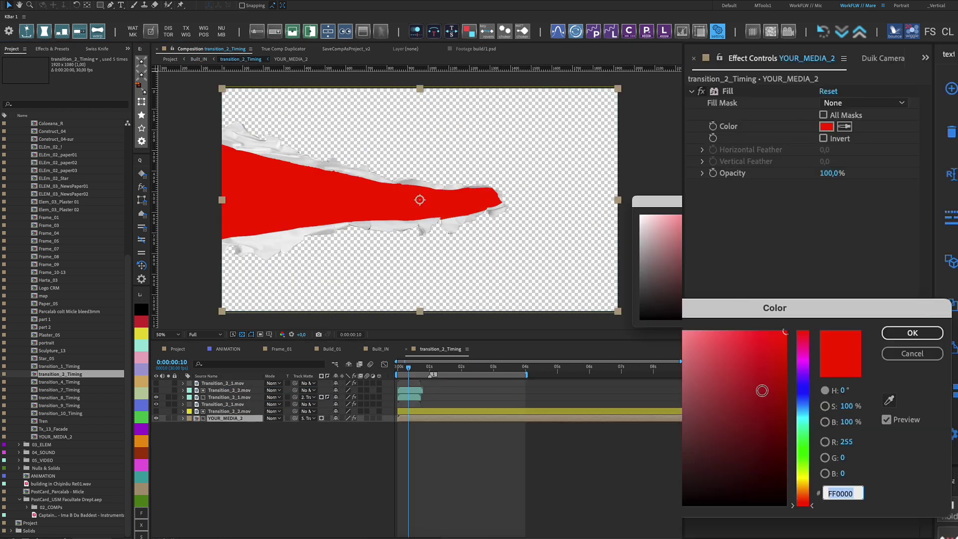
pyautogui.click(804, 447)
pyautogui.click(928, 330)
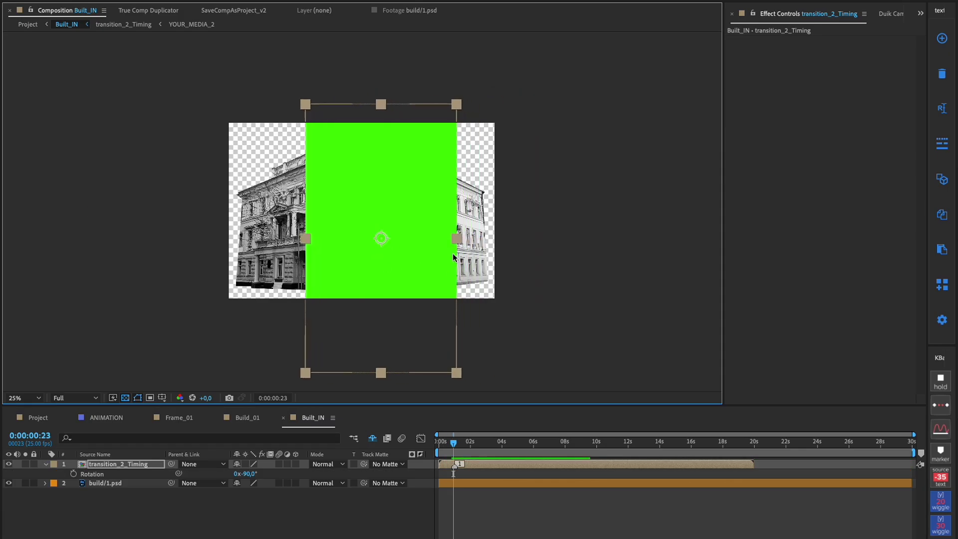
# - Scale the green transition to fill the comp frame and scrub to check it
pyautogui.moveTo(456, 239); pyautogui.dragTo(492, 259)
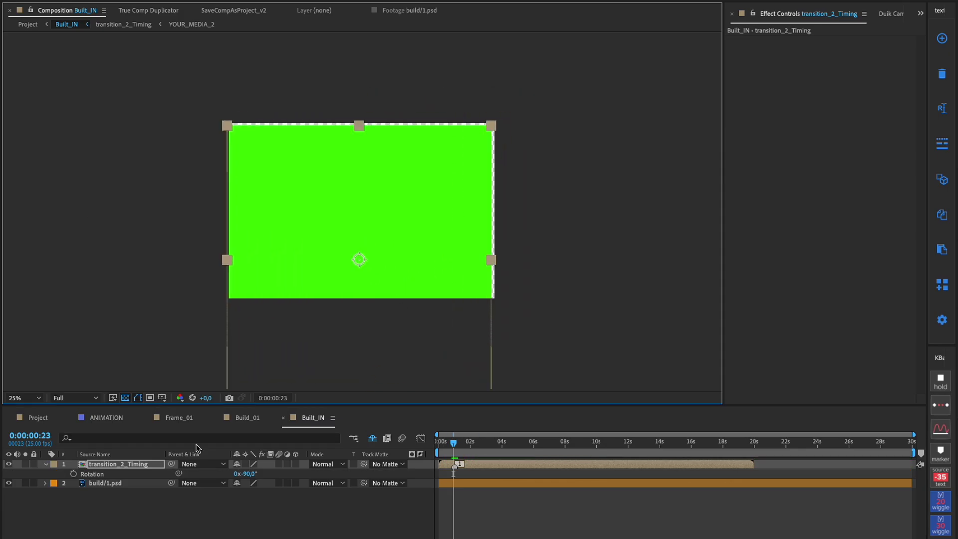
pyautogui.hotkey('ctrl', '[')
pyautogui.moveTo(361, 389); pyautogui.dragTo(362, 304)
pyautogui.click(437, 448)
pyautogui.moveTo(446, 448); pyautogui.dragTo(455, 448)
# - Rename the transition layer Trans_Masc and duplicate it
pyautogui.moveTo(103, 473); pyautogui.dragTo(101, 467)
pyautogui.press('Return')
pyautogui.write('Trans')
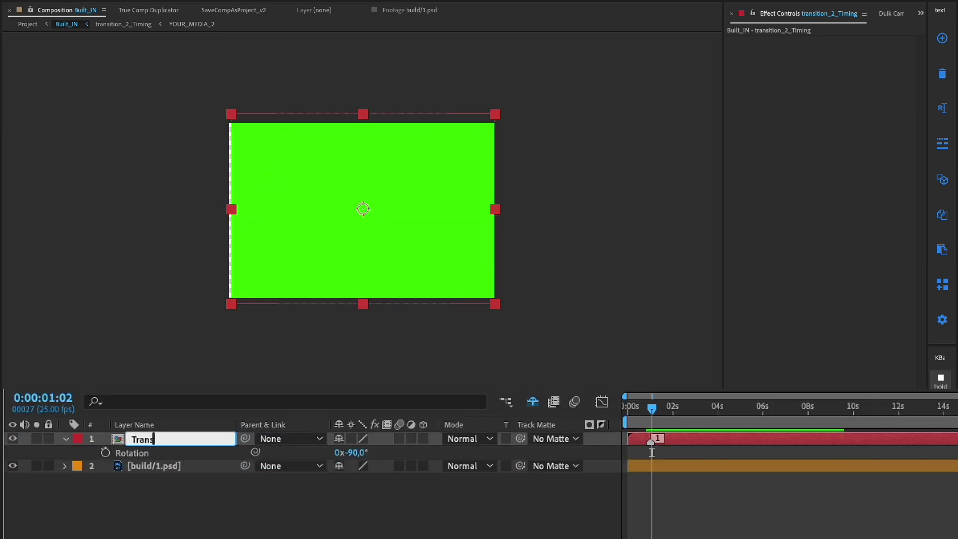
pyautogui.write('_Masc')
pyautogui.press('Return')
pyautogui.hotkey('ctrl', 'd')
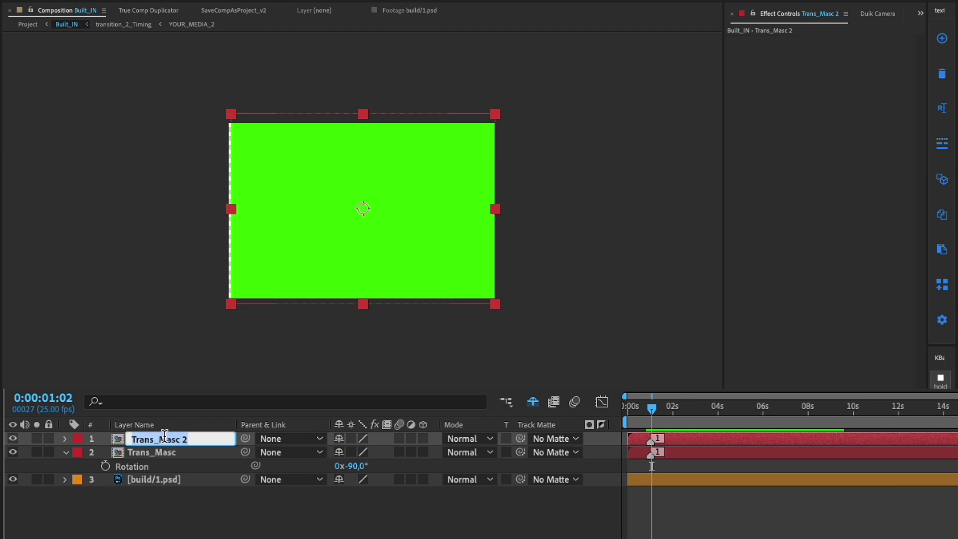
# - Place Trans_Masc under build/1.psd as its track matte, then re-show Trans_Paper
pyautogui.moveTo(150, 452); pyautogui.dragTo(139, 484)
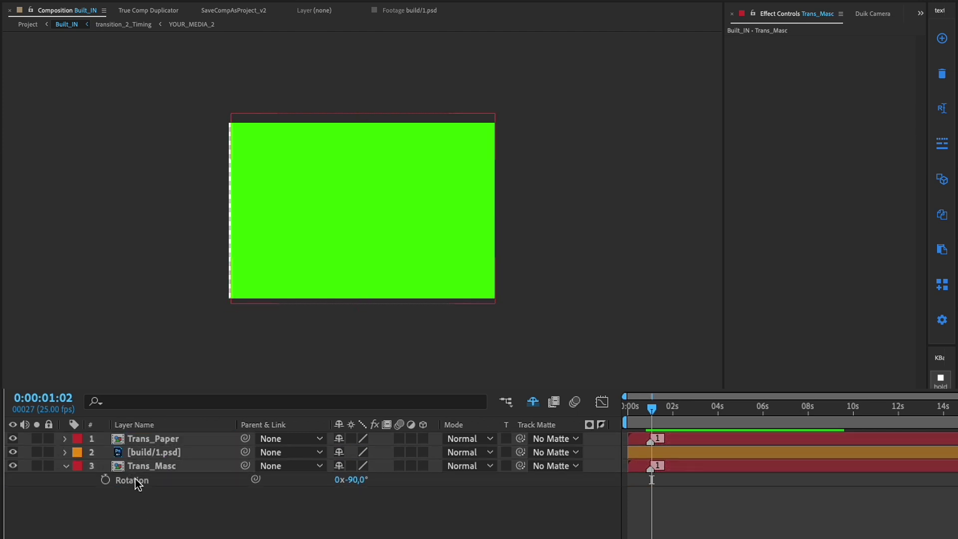
pyautogui.keyDown('alt'); pyautogui.click(12, 453); pyautogui.keyUp('alt')
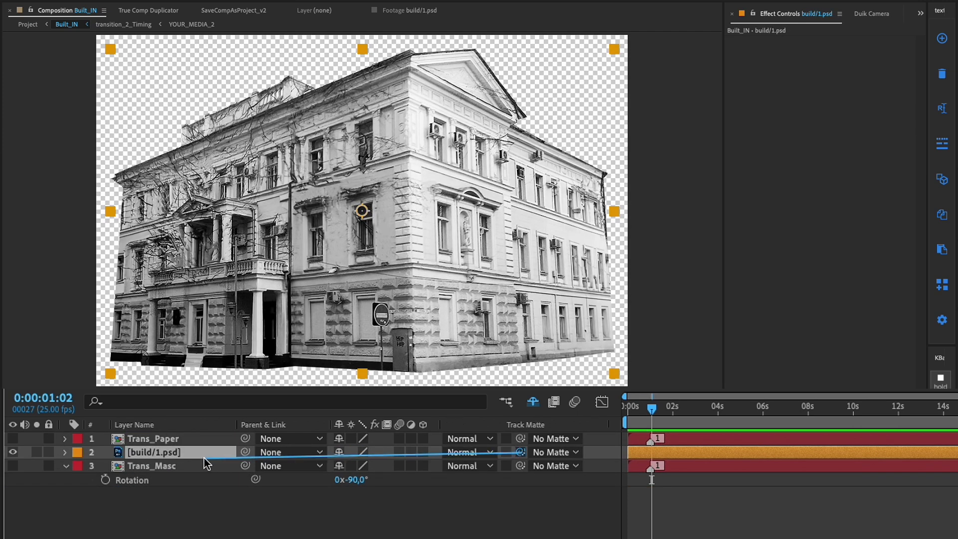
pyautogui.moveTo(204, 465); pyautogui.dragTo(197, 465)
pyautogui.moveTo(628, 424); pyautogui.dragTo(661, 425)
pyautogui.click(13, 438)
pyautogui.click(86, 441)
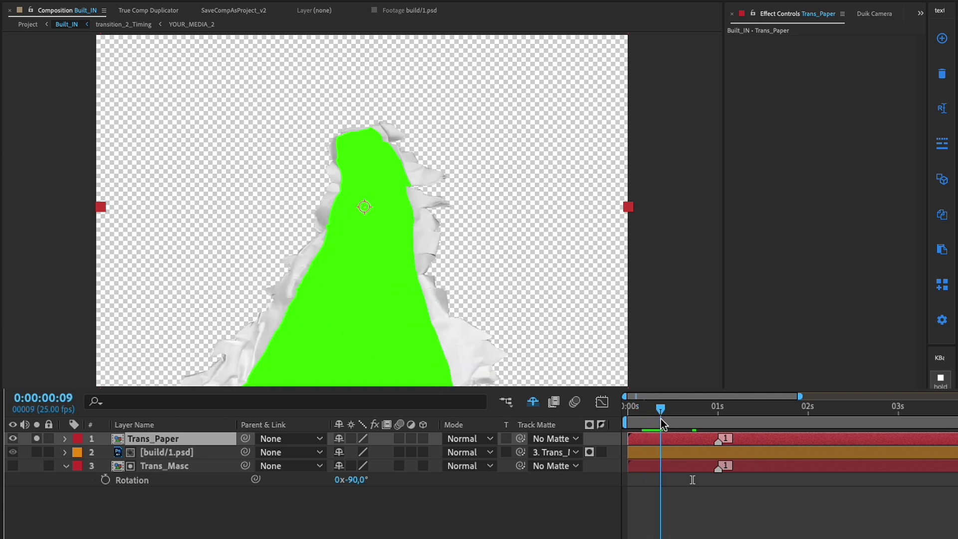
# - Apply Keylight to Trans_Paper to key out the green
pyautogui.hotkey('ctrl', 'space')
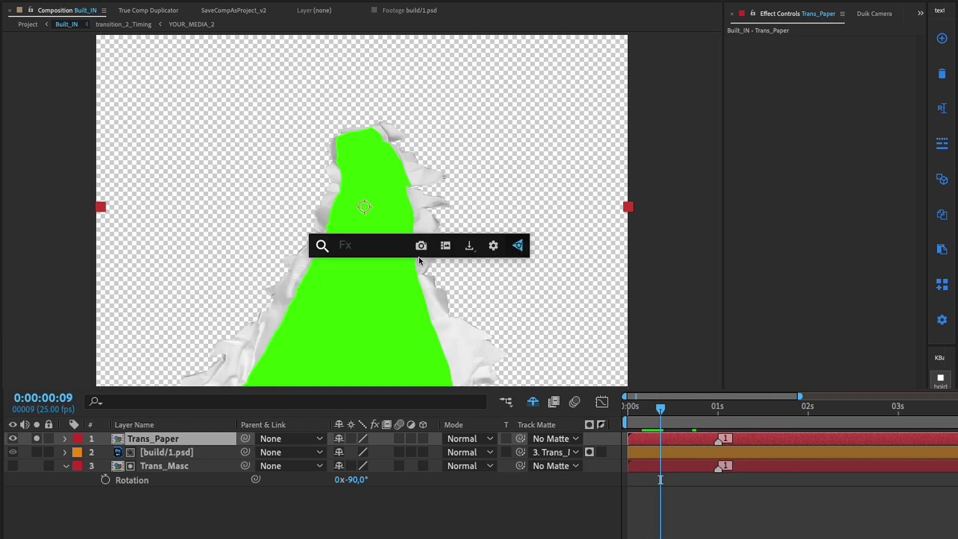
pyautogui.write('key')
pyautogui.press('Return')
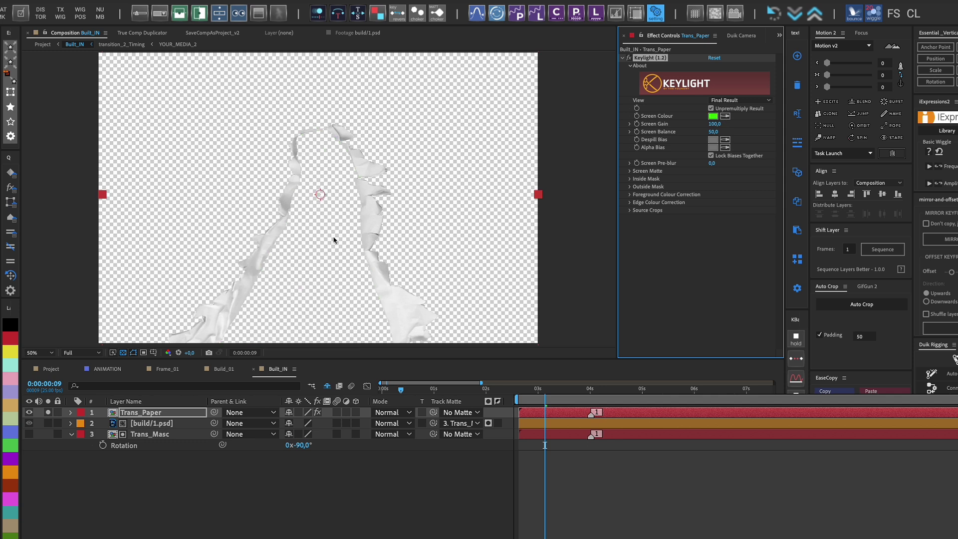
pyautogui.moveTo(519, 400); pyautogui.dragTo(556, 399)
# - Set build/1.psd as Trans_Paper's track matte and make the building visible again
pyautogui.click(435, 412)
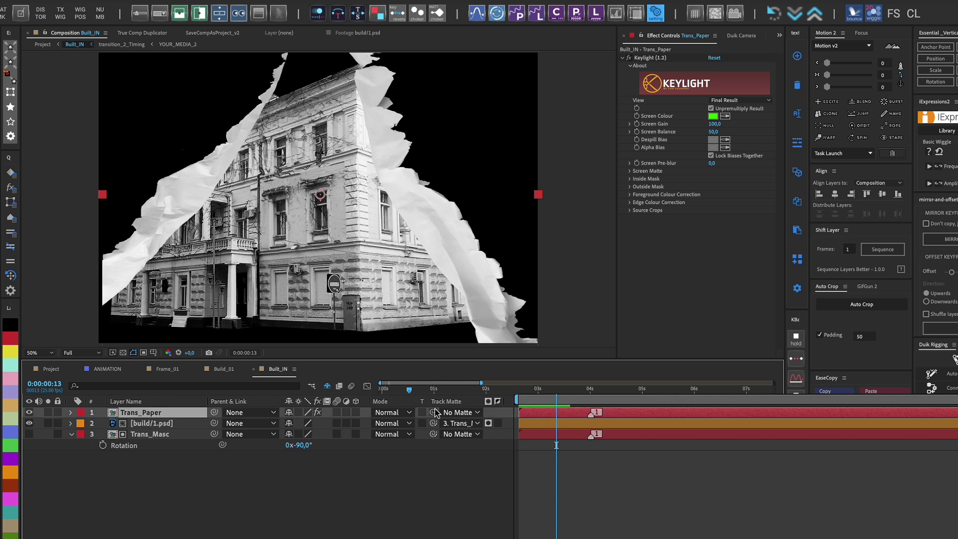
pyautogui.moveTo(190, 428); pyautogui.dragTo(135, 426)
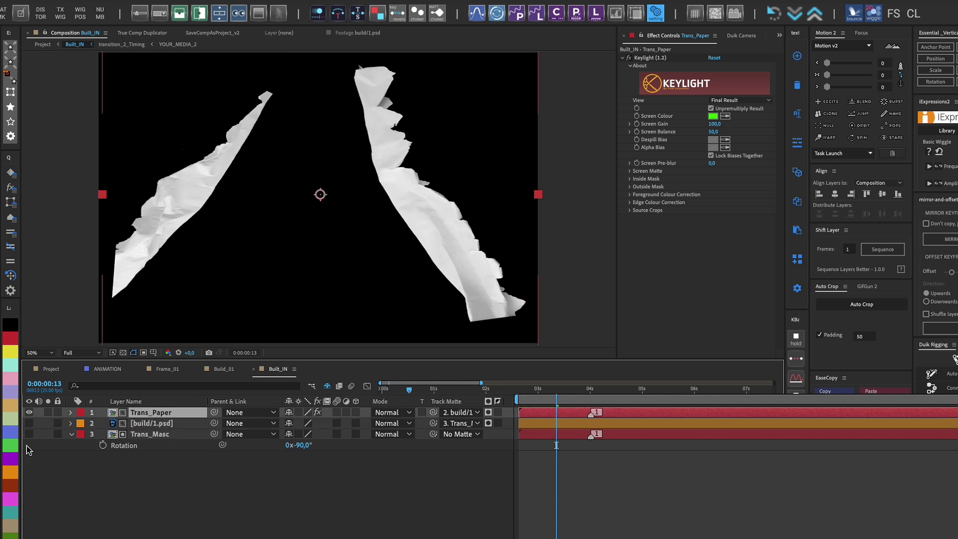
pyautogui.click(29, 423)
pyautogui.click(431, 513)
# - Preview the reveal from its start with the viewer zoomed in
pyautogui.moveTo(558, 401); pyautogui.dragTo(517, 401)
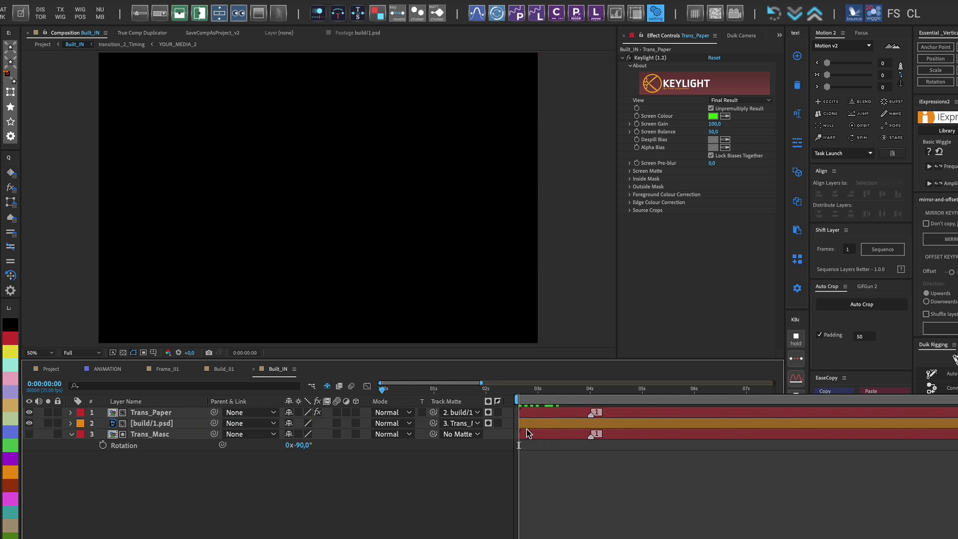
pyautogui.press('space')
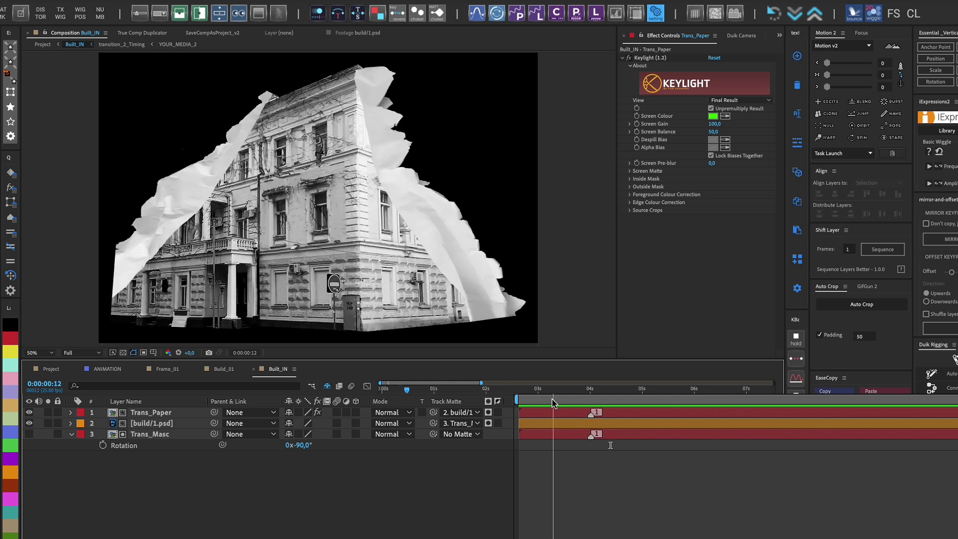
pyautogui.scroll(4, 344, 213)
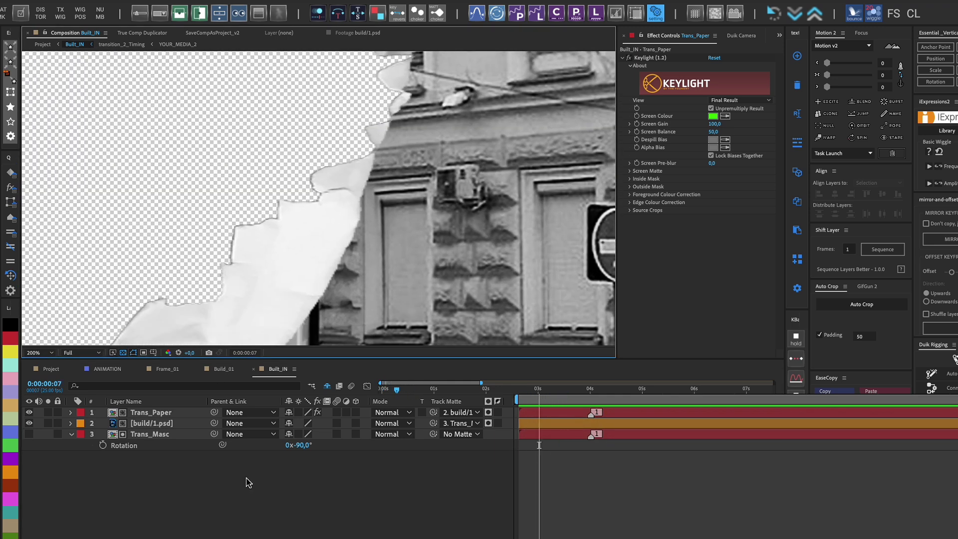
# - Apply Simple Choker to Trans_Masc with Choke Matte set to 3
pyautogui.click(133, 436)
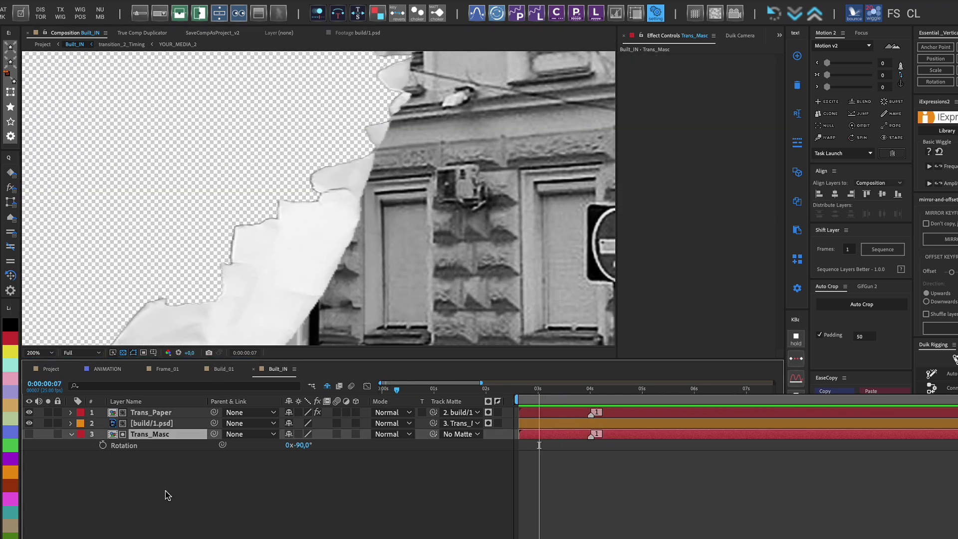
pyautogui.click(413, 15)
pyautogui.write('1')
pyautogui.press('Return')
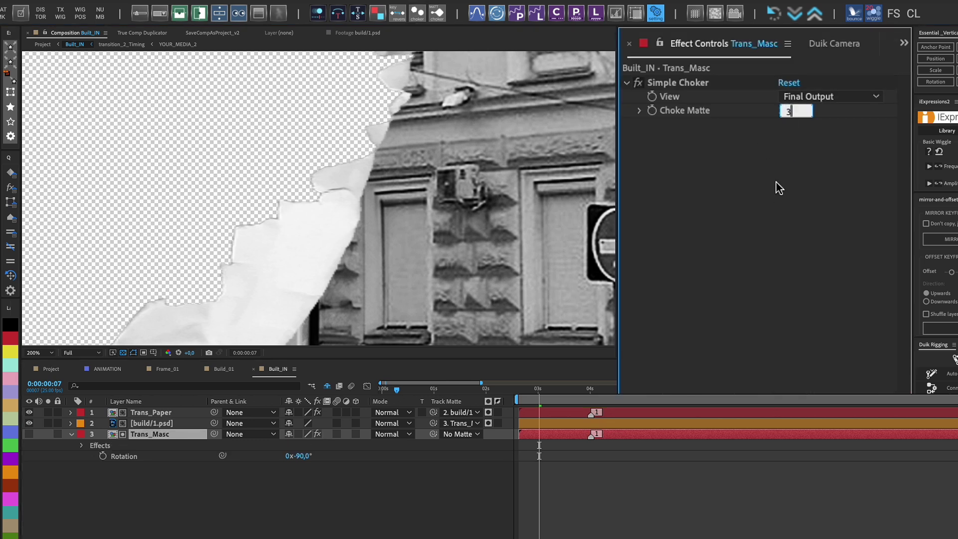
pyautogui.press('Return')
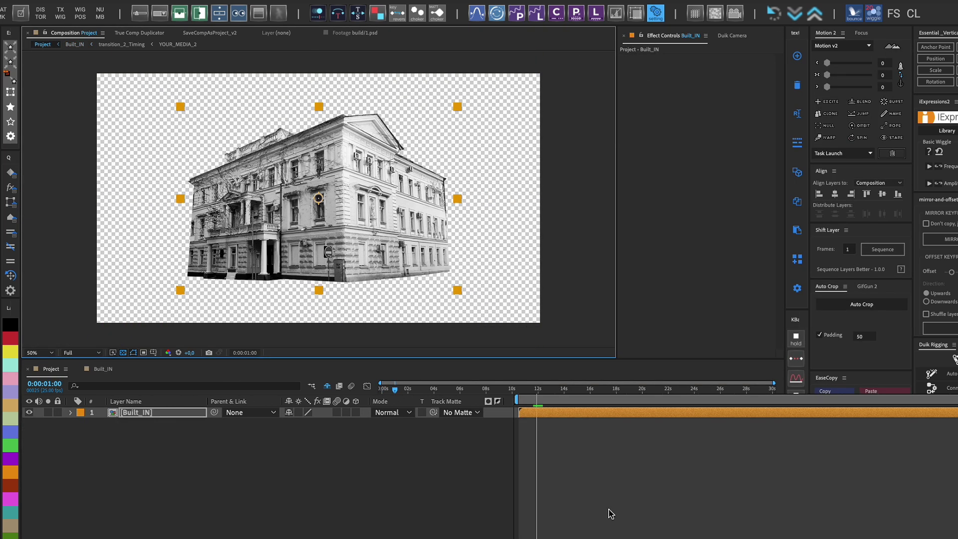
# - Preview the building reveal in the Project comp, then preview Built_IN again
pyautogui.click(609, 513)
pyautogui.moveTo(536, 397); pyautogui.dragTo(582, 406)
pyautogui.press('space')
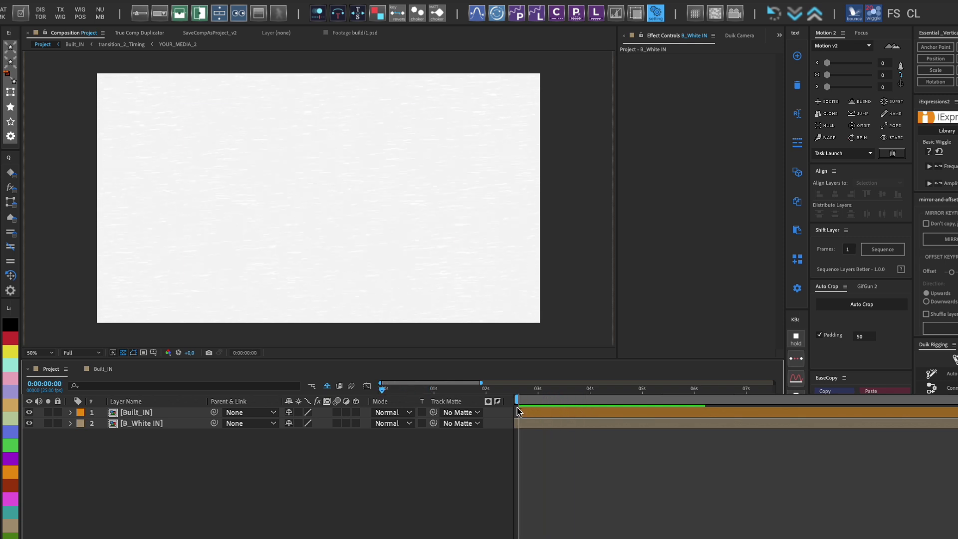
pyautogui.click(94, 372)
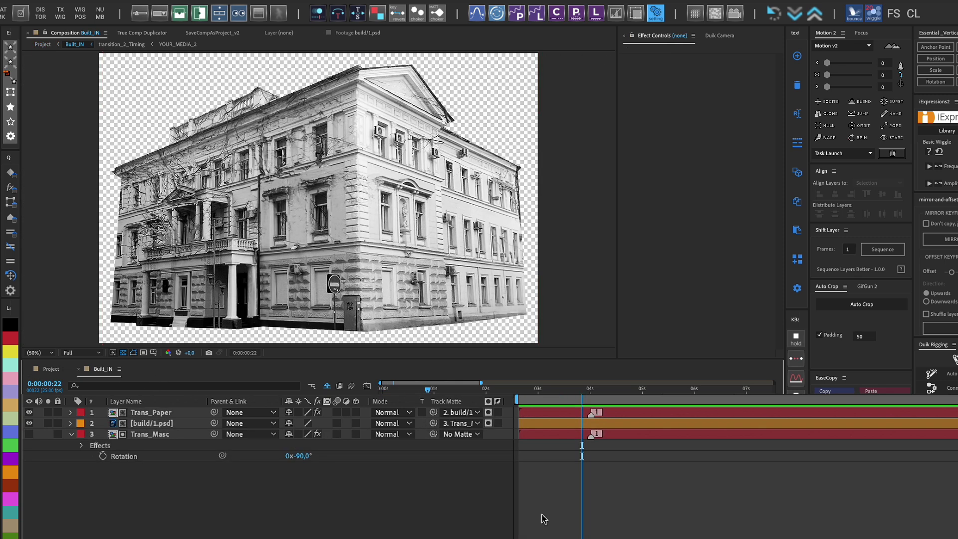
pyautogui.press('space')
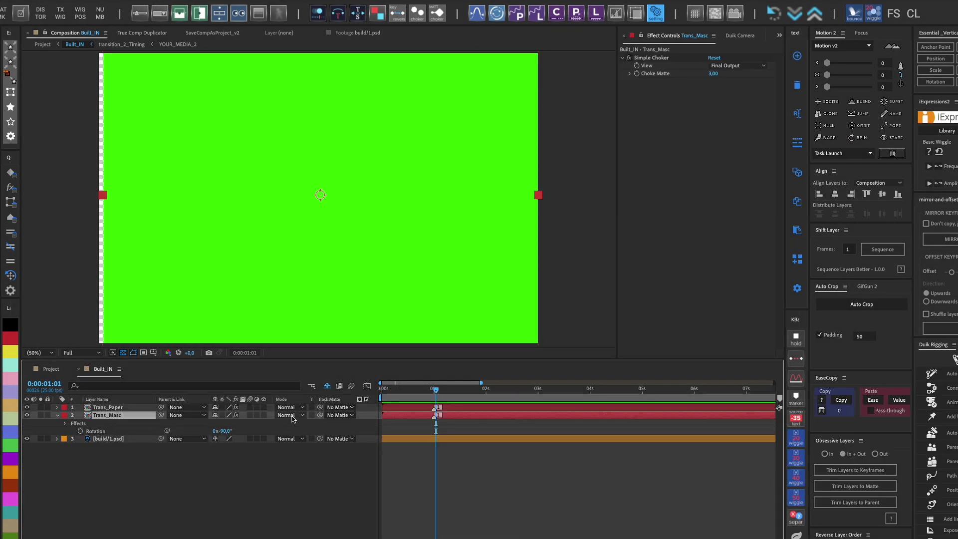
# - Set Trans_Masc's mode to Stencil Alpha and show Trans_Paper's torn edges, scrubbing to check
pyautogui.moveTo(396, 397); pyautogui.dragTo(394, 397)
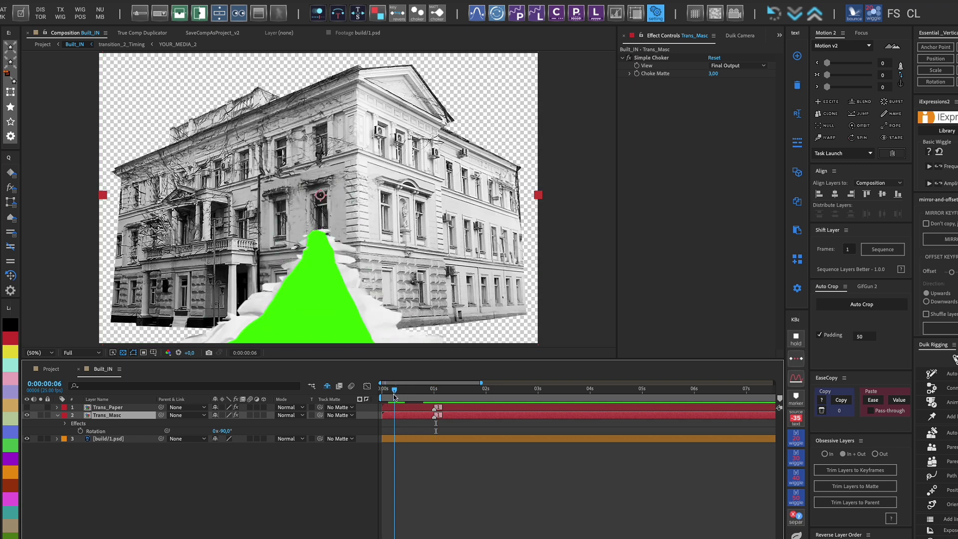
pyautogui.click(295, 415)
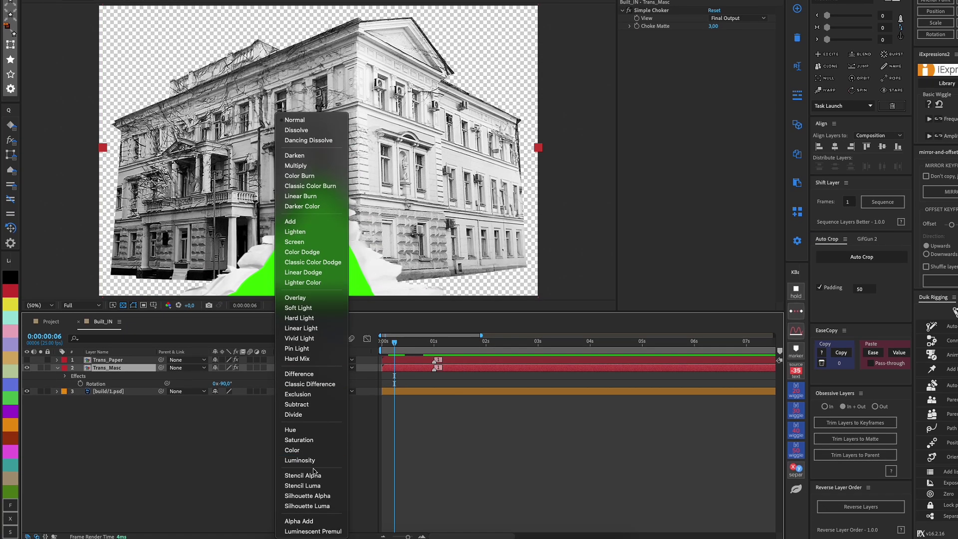
pyautogui.click(316, 476)
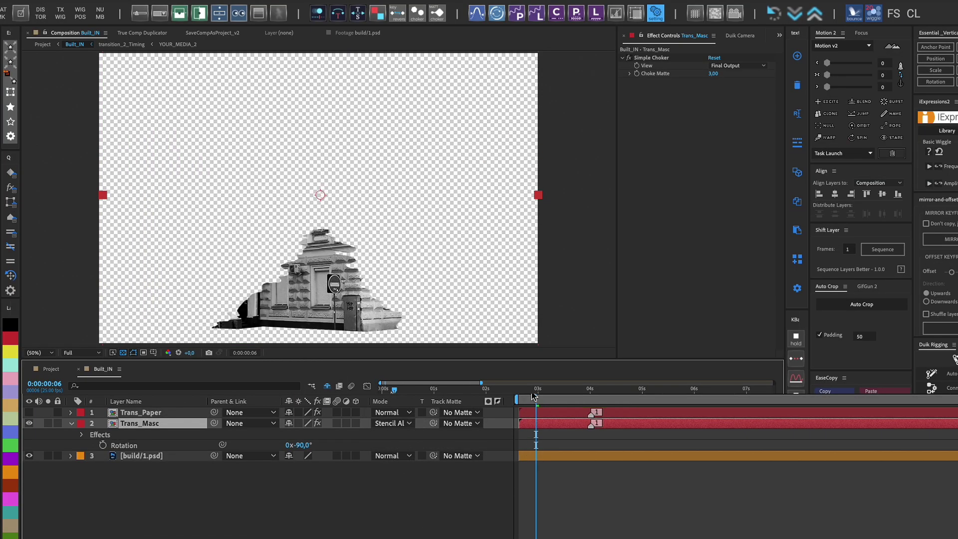
pyautogui.moveTo(533, 396)
pyautogui.mouseDown()
pyautogui.moveTo(525, 397)
pyautogui.moveTo(548, 399)
pyautogui.mouseUp()
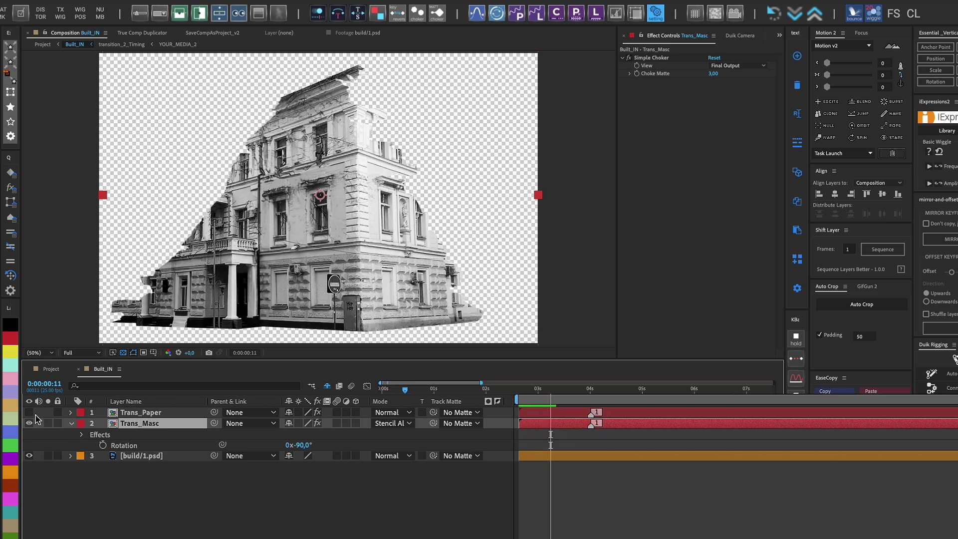
pyautogui.click(29, 413)
pyautogui.moveTo(535, 395)
pyautogui.mouseDown()
pyautogui.moveTo(527, 397)
pyautogui.moveTo(564, 397)
pyautogui.moveTo(553, 397)
pyautogui.mouseUp()
# - Step and scrub through the torn-paper reveal using an alternate building photo
pyautogui.hotkey('ctrl', 'Down')
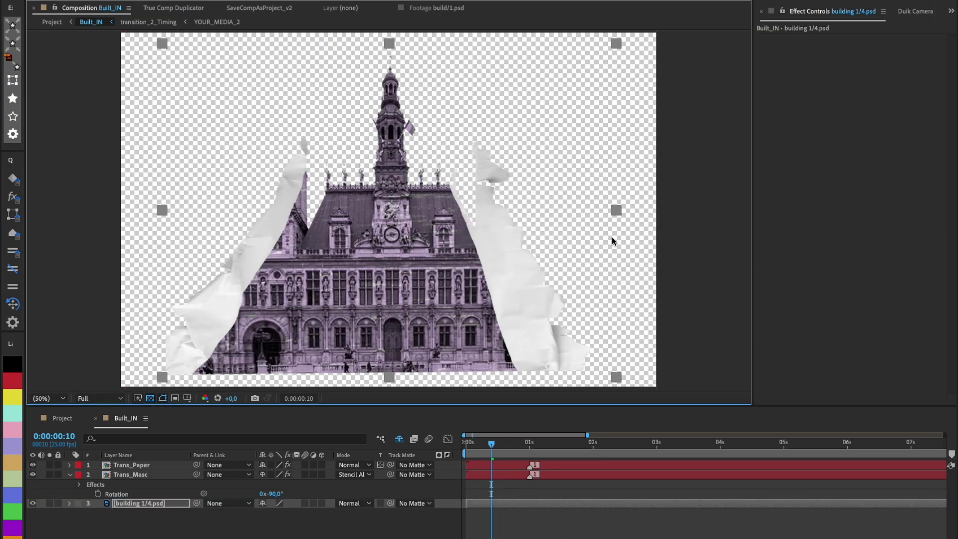
pyautogui.moveTo(467, 444); pyautogui.dragTo(494, 444)
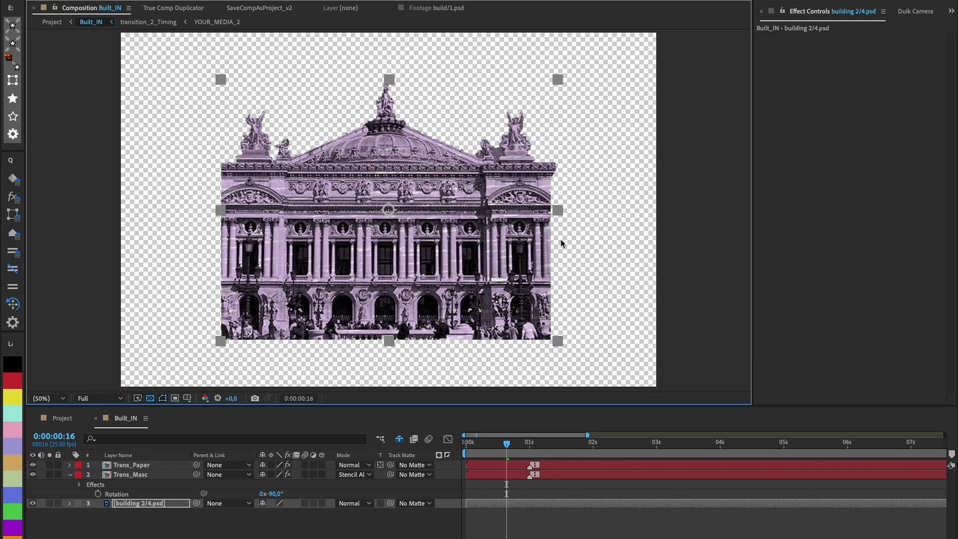
pyautogui.moveTo(504, 443)
pyautogui.mouseDown()
pyautogui.moveTo(481, 445)
pyautogui.moveTo(492, 444)
pyautogui.mouseUp()
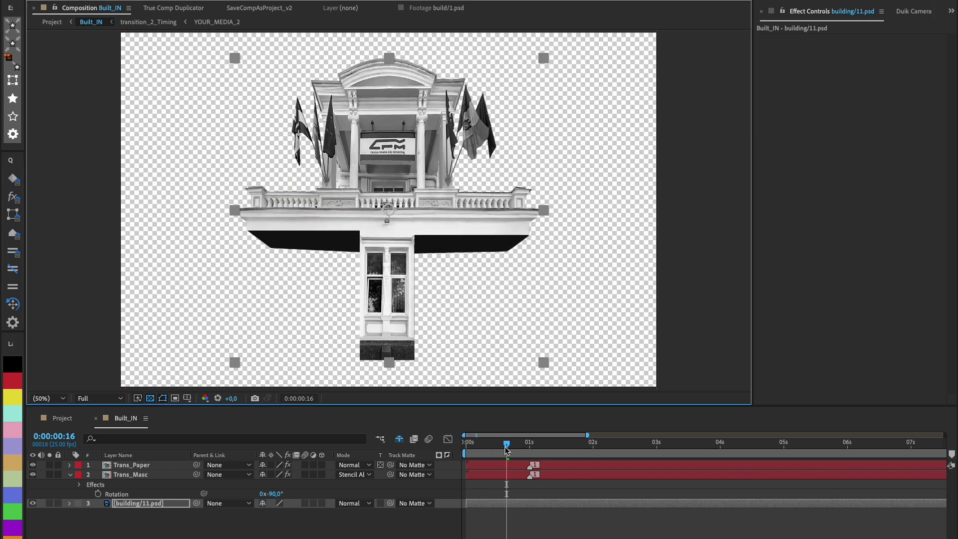
pyautogui.press('Home')
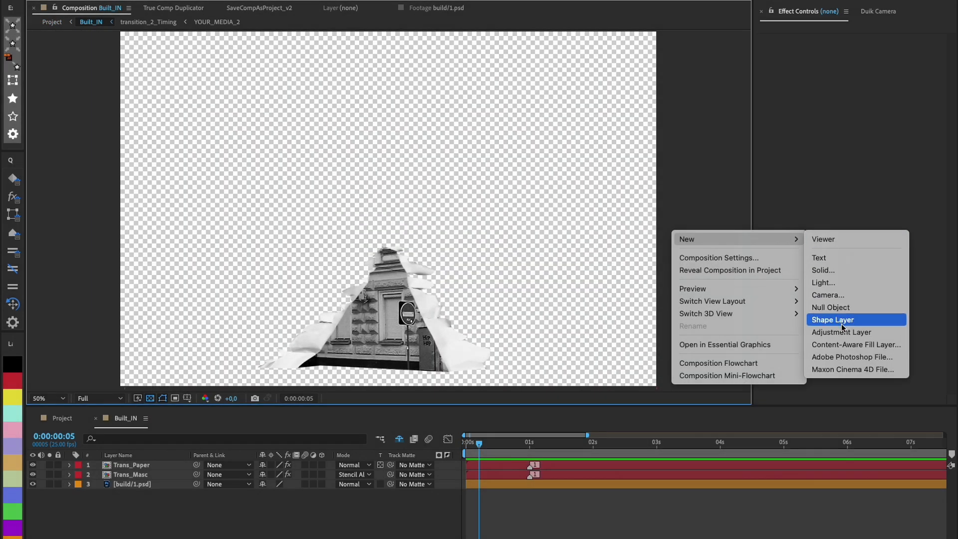
# - Apply Turbulent Displace to the Distorsion layer
pyautogui.hotkey('ctrl', 'space')
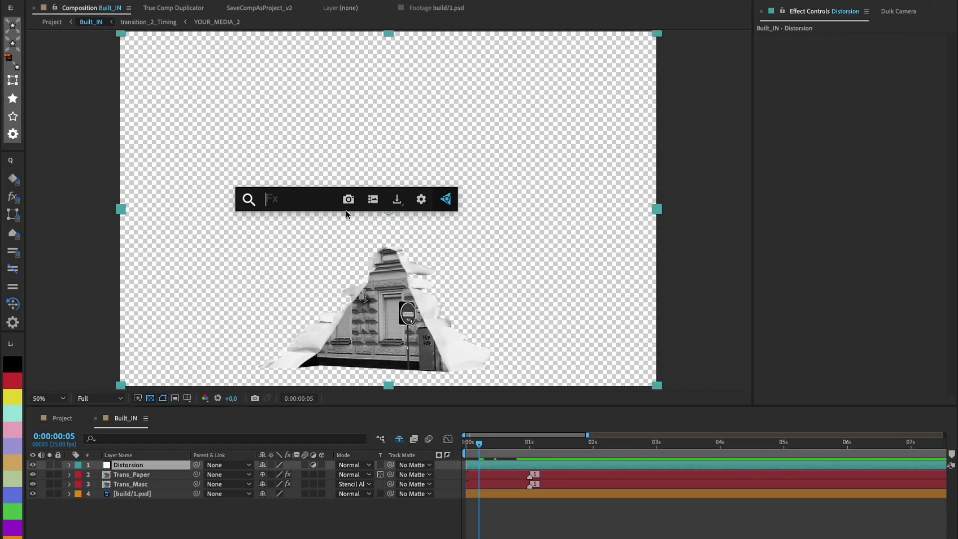
pyautogui.write('turb')
pyautogui.click(330, 227)
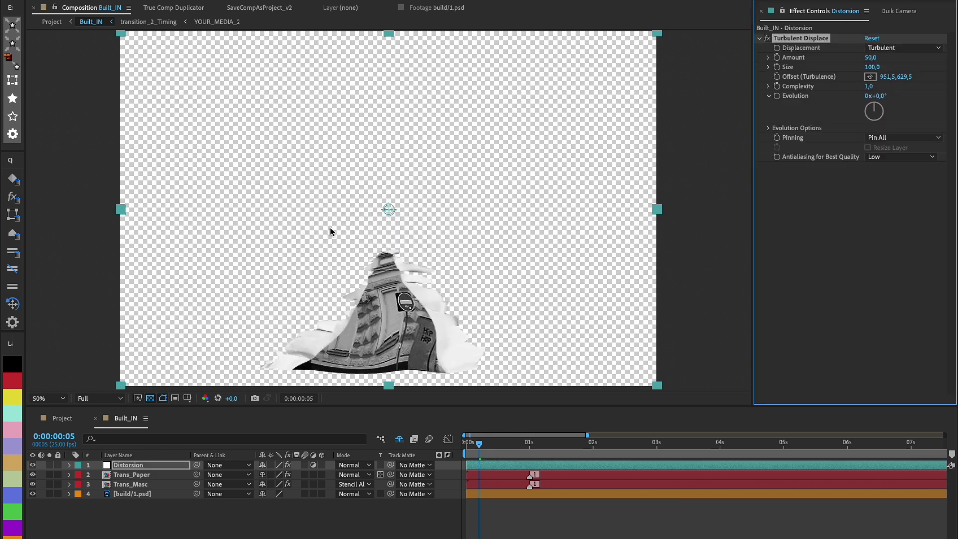
# - Enable Cycle Evolution and drive Cycle with a time*10 expression
pyautogui.click(769, 129)
pyautogui.click(875, 141)
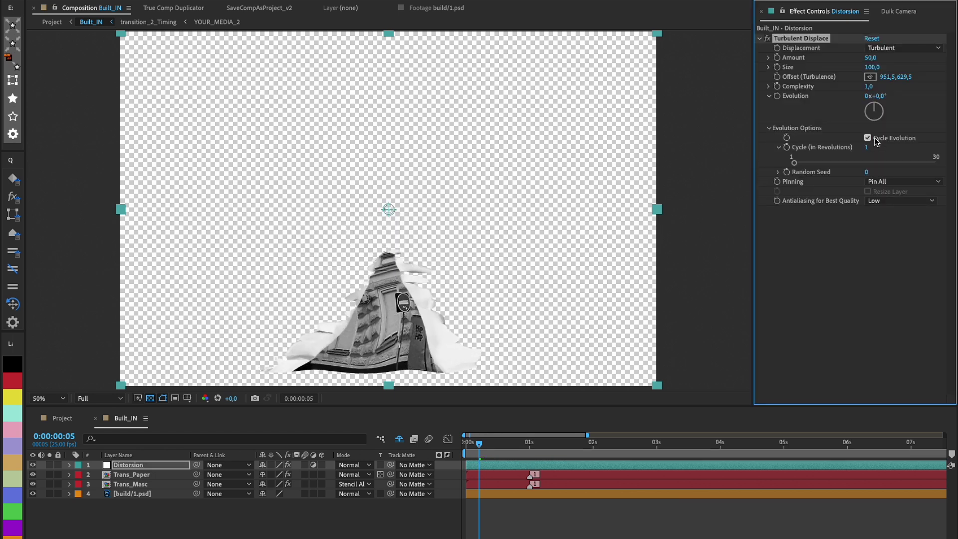
pyautogui.keyDown('alt'); pyautogui.click(786, 147); pyautogui.keyUp('alt')
pyautogui.write('time*10')
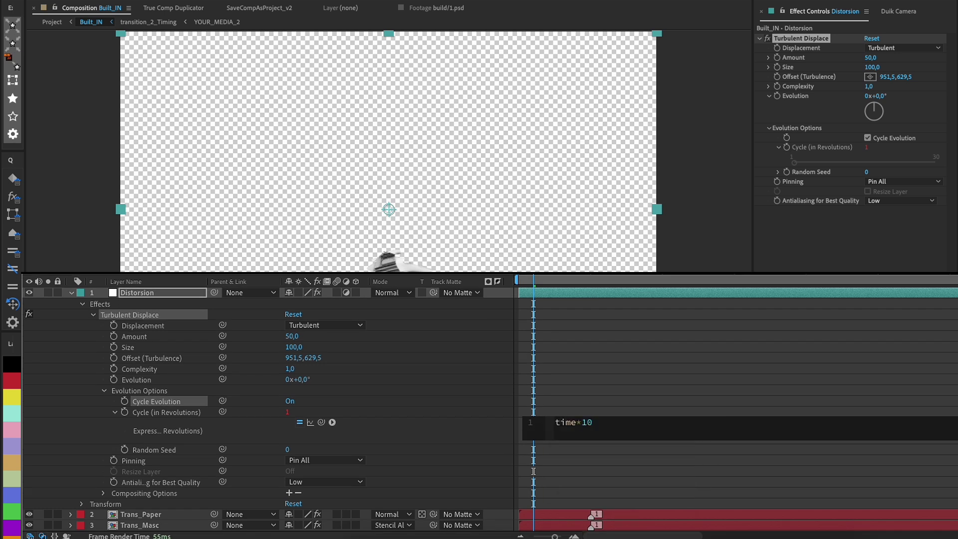
pyautogui.click(435, 326)
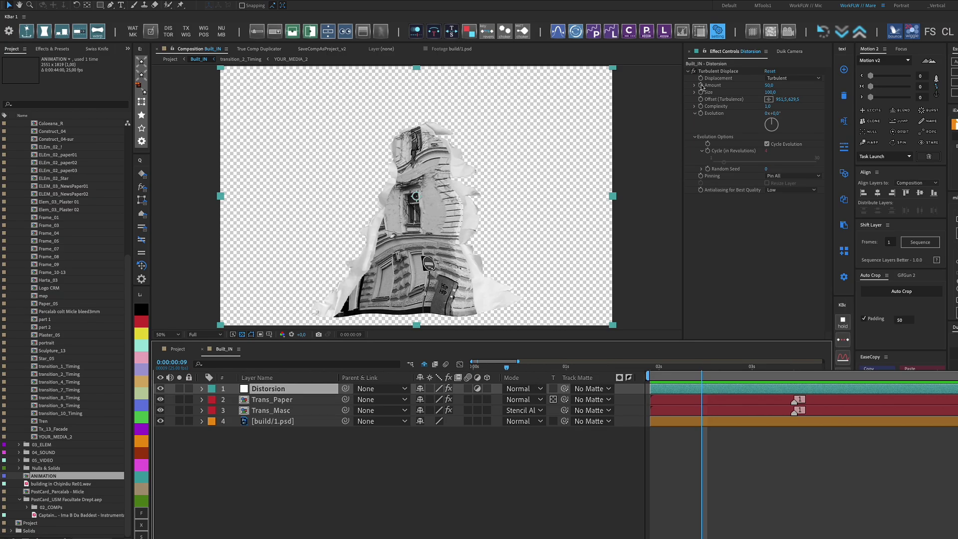
# - Keyframe Turbulent Displace Amount from 50 at the start to 0 at frame 15, then preview
pyautogui.click(701, 85)
pyautogui.press('u')
pyautogui.press('=')
pyautogui.moveTo(704, 378); pyautogui.dragTo(782, 378)
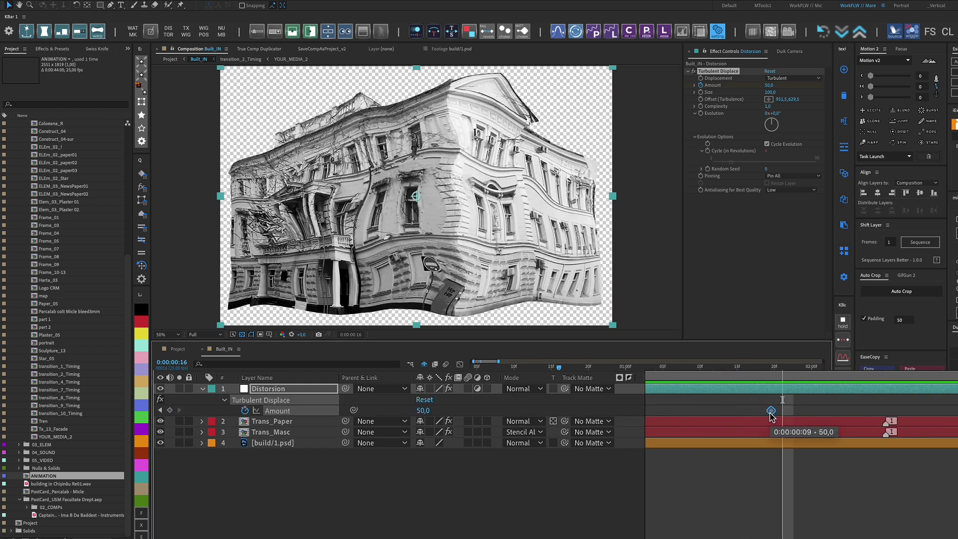
pyautogui.press('Home')
pyautogui.press('-')
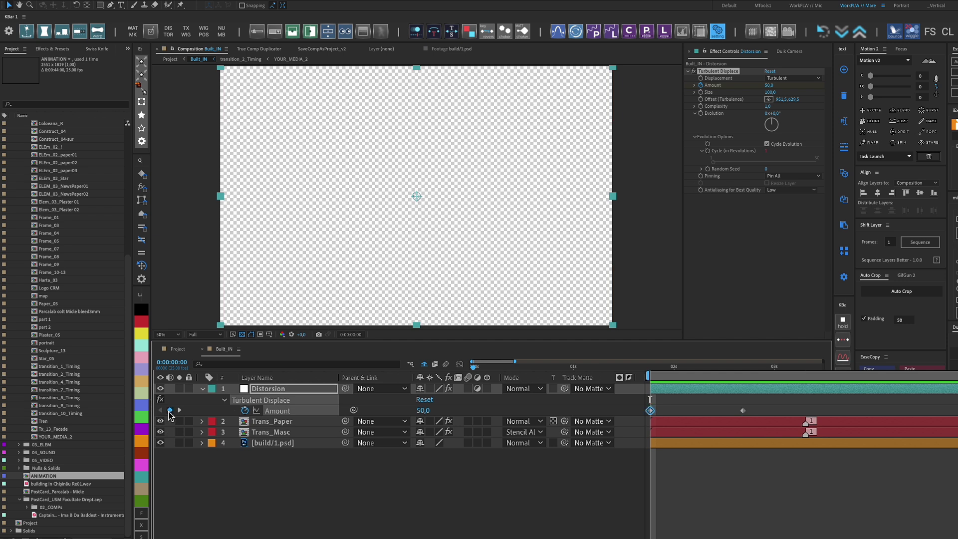
pyautogui.moveTo(777, 378); pyautogui.dragTo(743, 378)
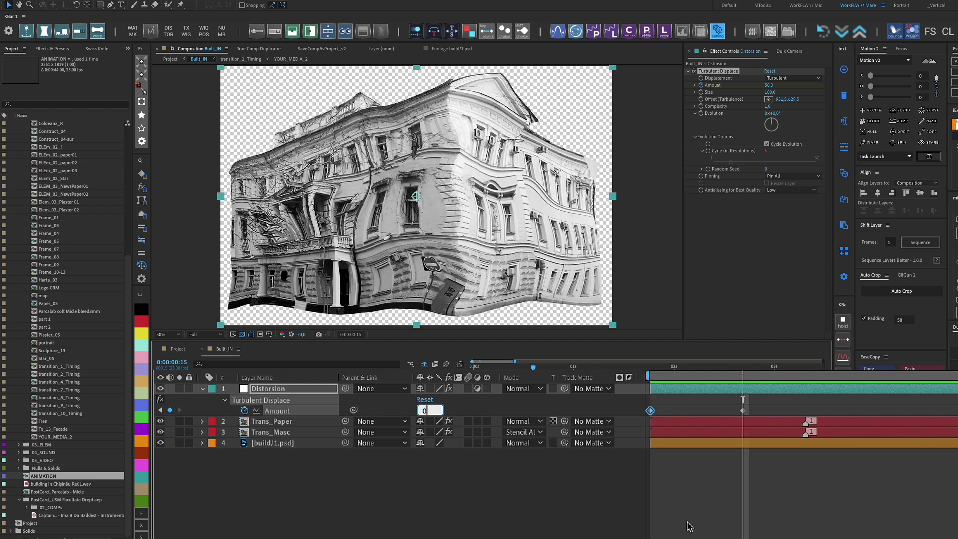
pyautogui.press('Return')
pyautogui.press('Home')
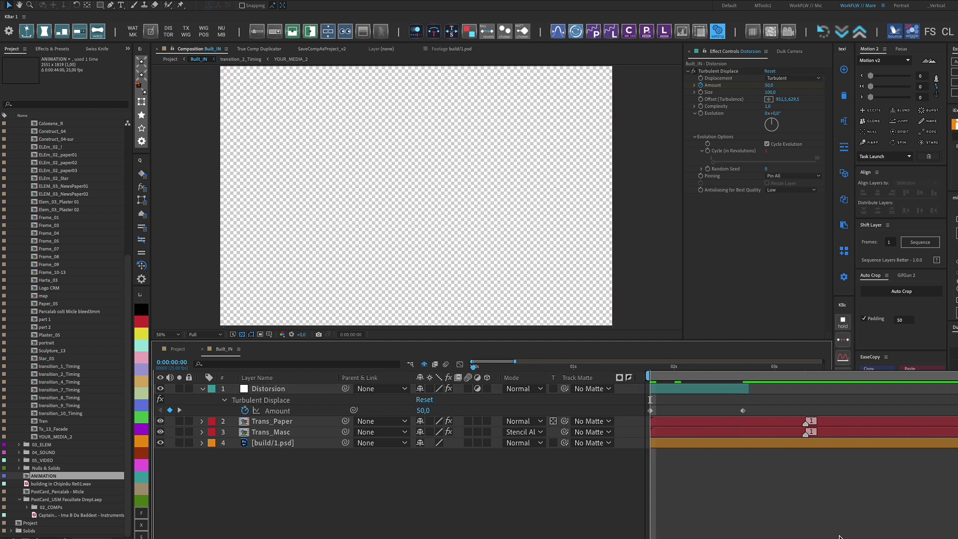
pyautogui.press('space')
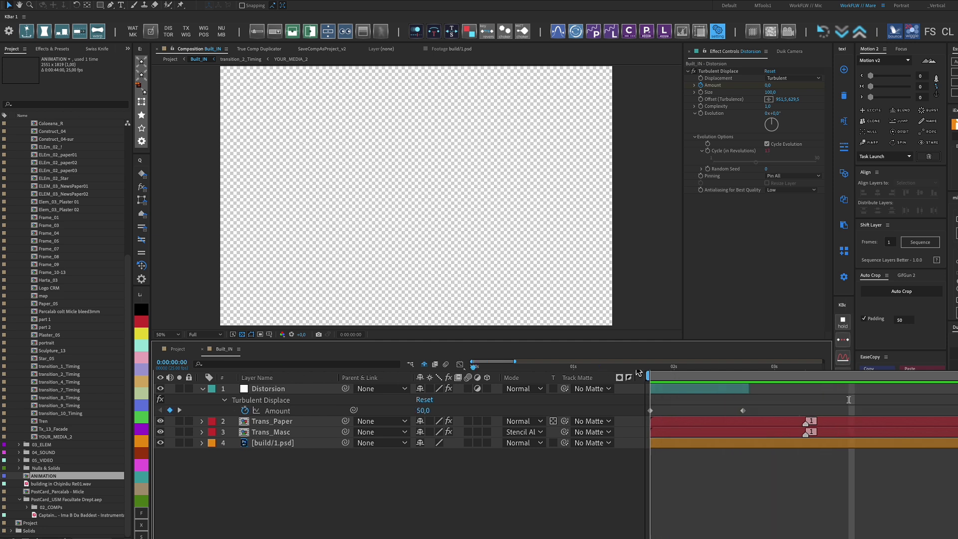
# - In the crumpled-white-paper comp, loop Position, Scale and Rotation keyframes with loopOut("cycle") expressions
pyautogui.hotkey('shift', ',')
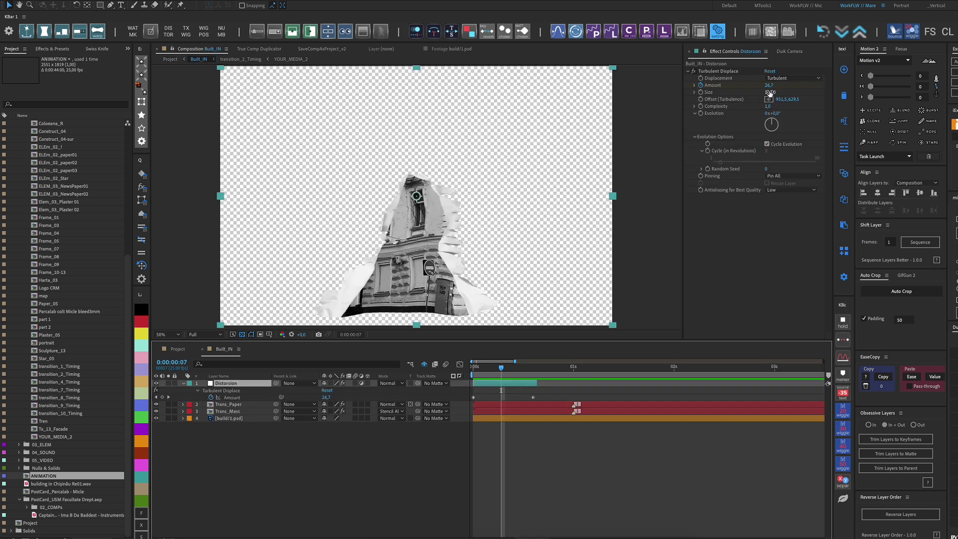
pyautogui.click(771, 92)
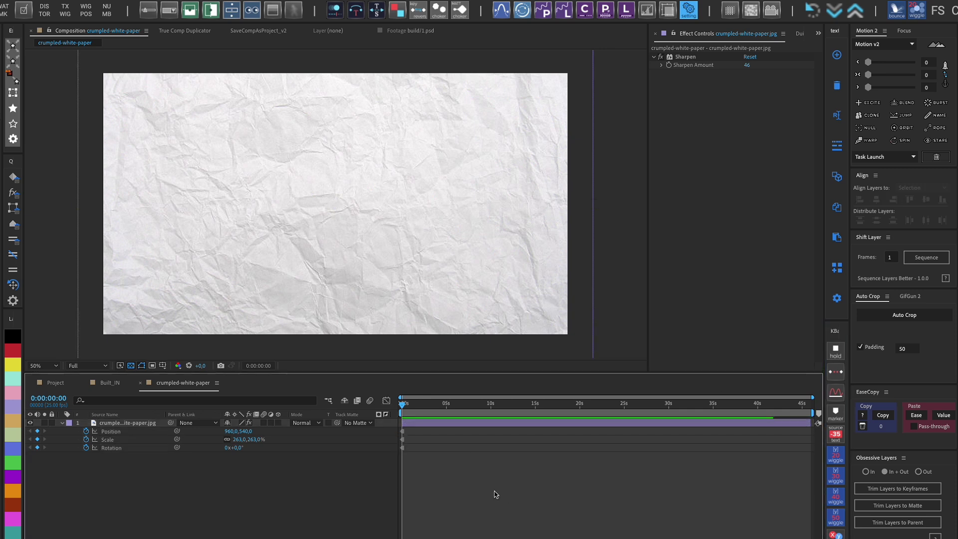
pyautogui.press(';')
pyautogui.scroll(-1, 343, 214)
pyautogui.press('space')
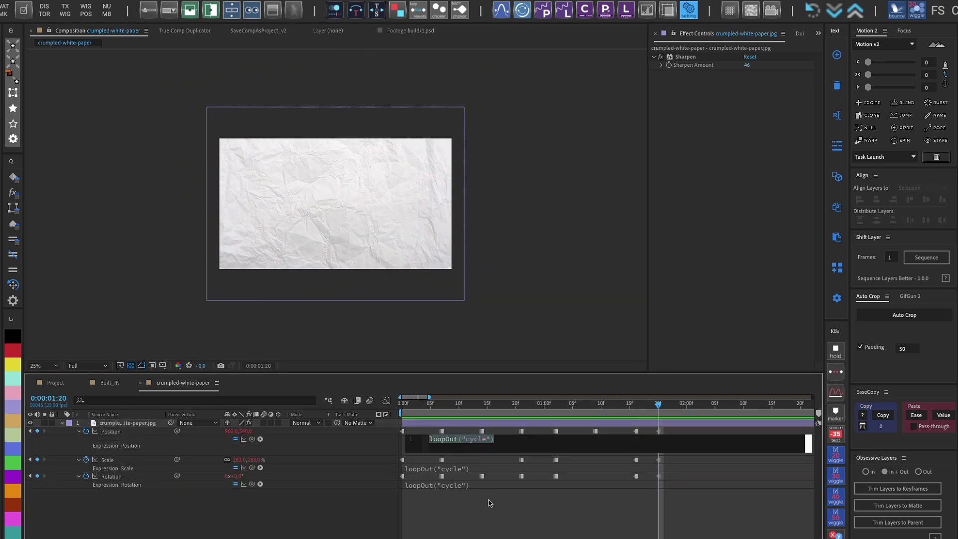
pyautogui.click(489, 503)
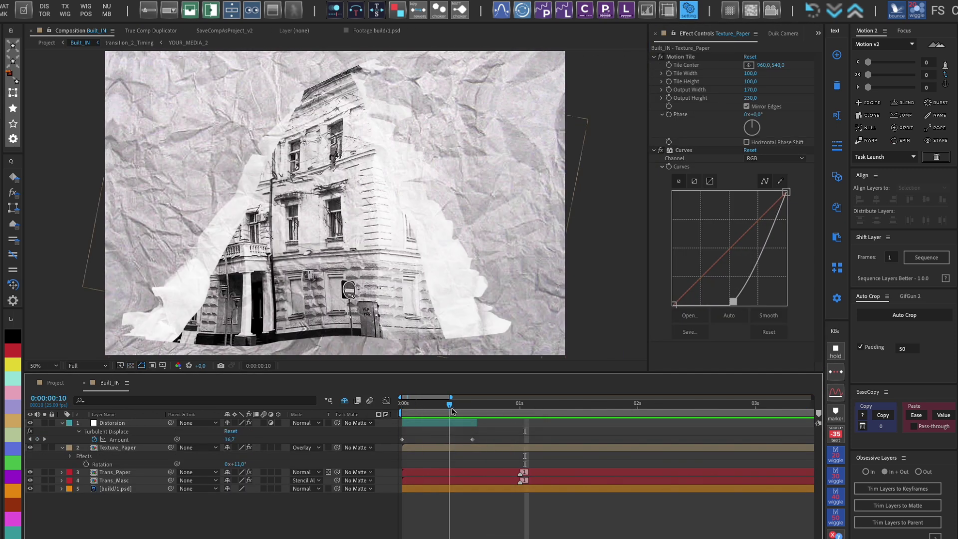
# - Move the Texture_Paper layer below Trans_Masc and preview the transition with the texture
pyautogui.click(118, 447)
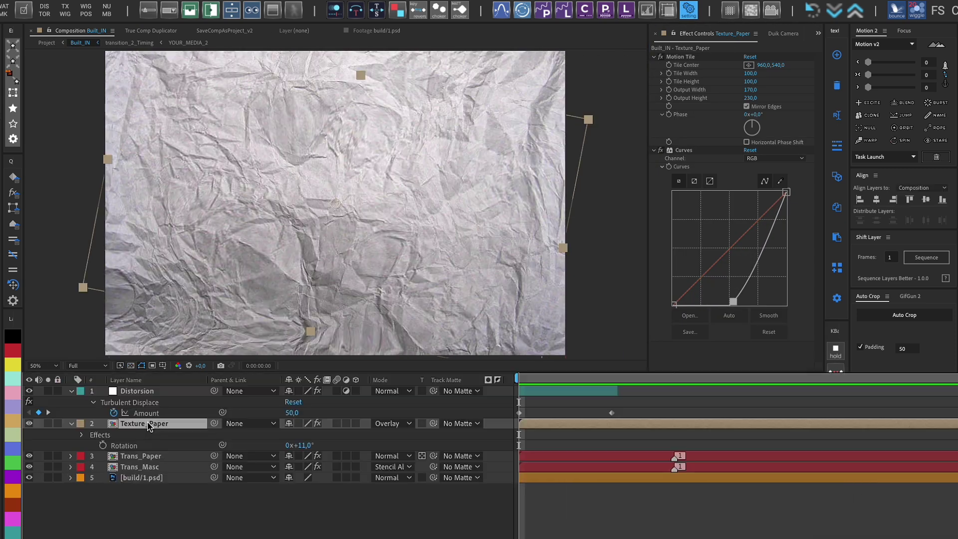
pyautogui.moveTo(148, 426); pyautogui.dragTo(160, 476)
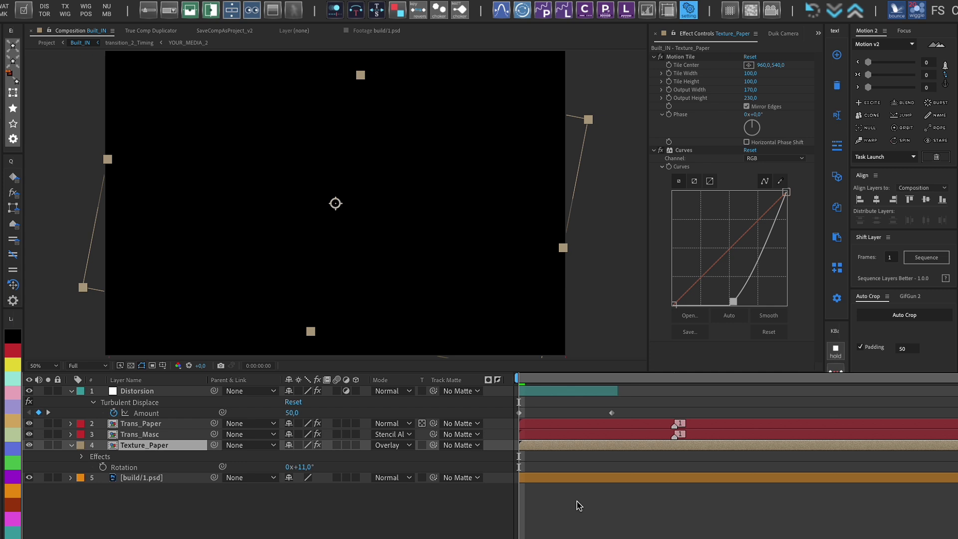
pyautogui.press('space')
# - Enable Preserve Transparency on Texture_Paper, lower its opacity, and swap the Tint colours
pyautogui.click(422, 445)
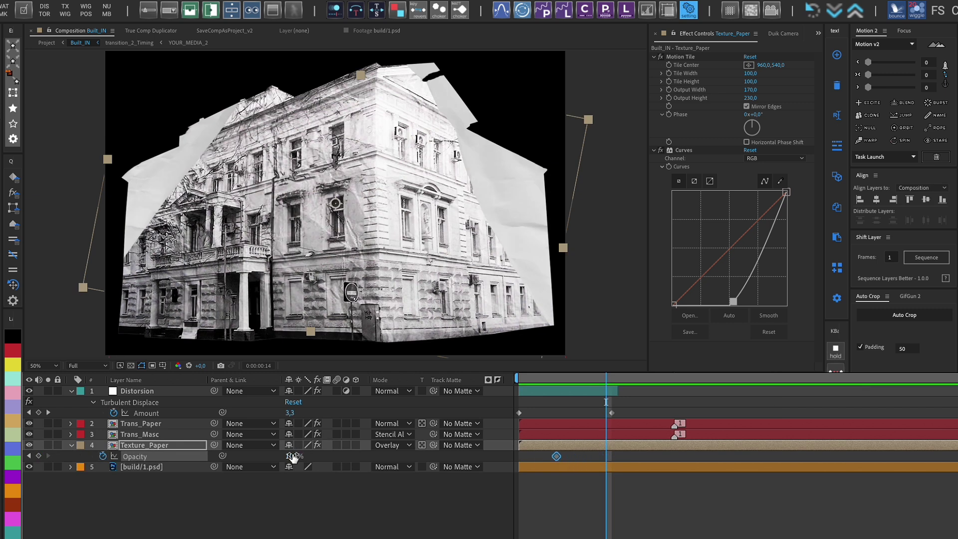
pyautogui.moveTo(293, 457); pyautogui.dragTo(111, 514)
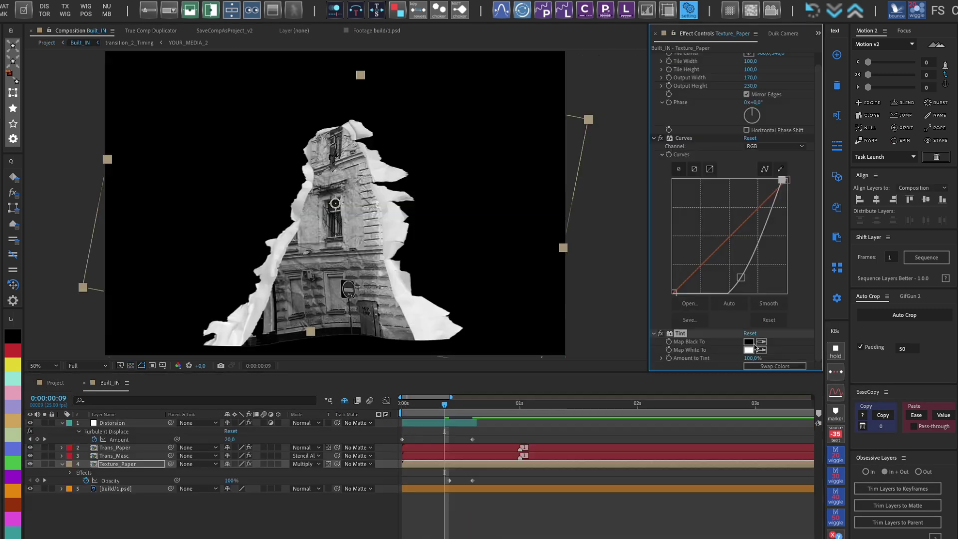
pyautogui.click(764, 367)
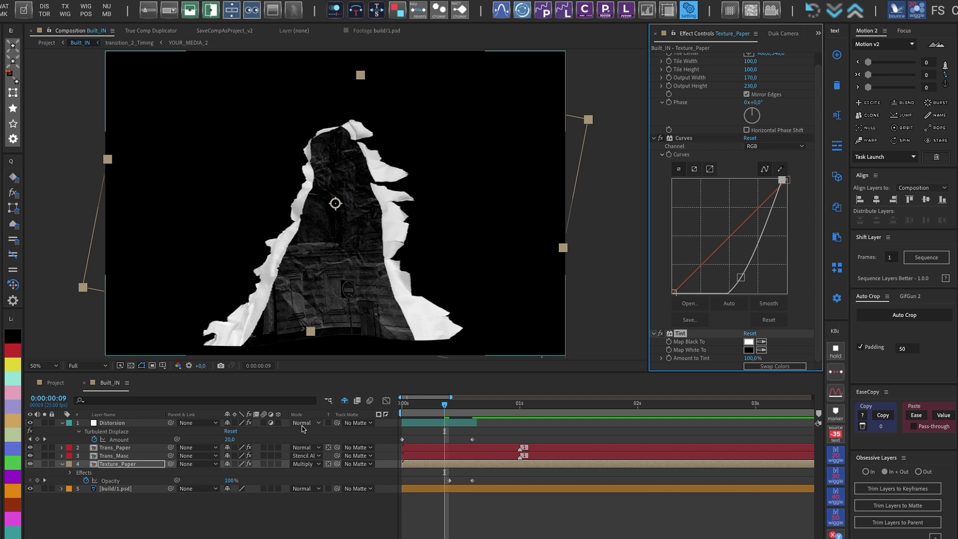
pyautogui.click(309, 464)
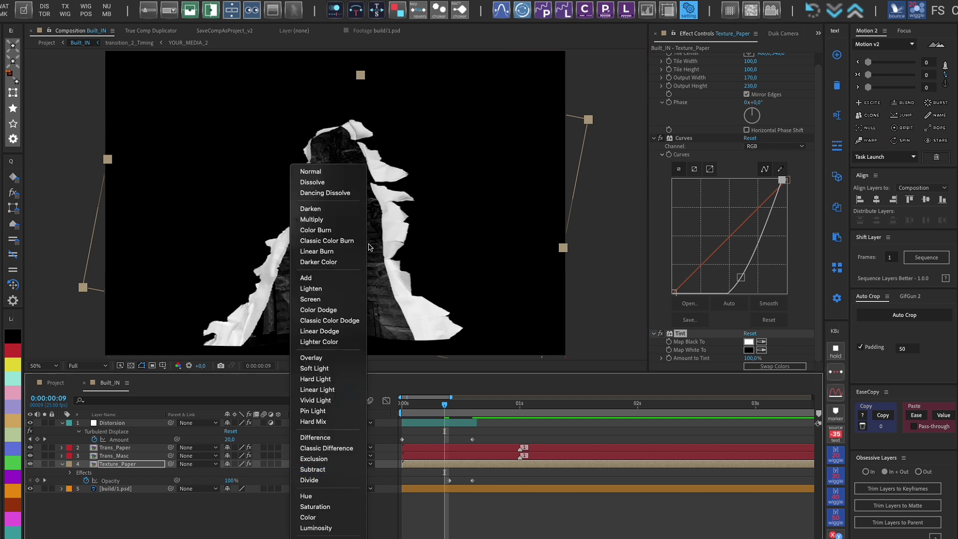
# - Set Texture_Paper's blend mode to Screen and view the result in the Project comp
pyautogui.click(328, 300)
pyautogui.click(67, 385)
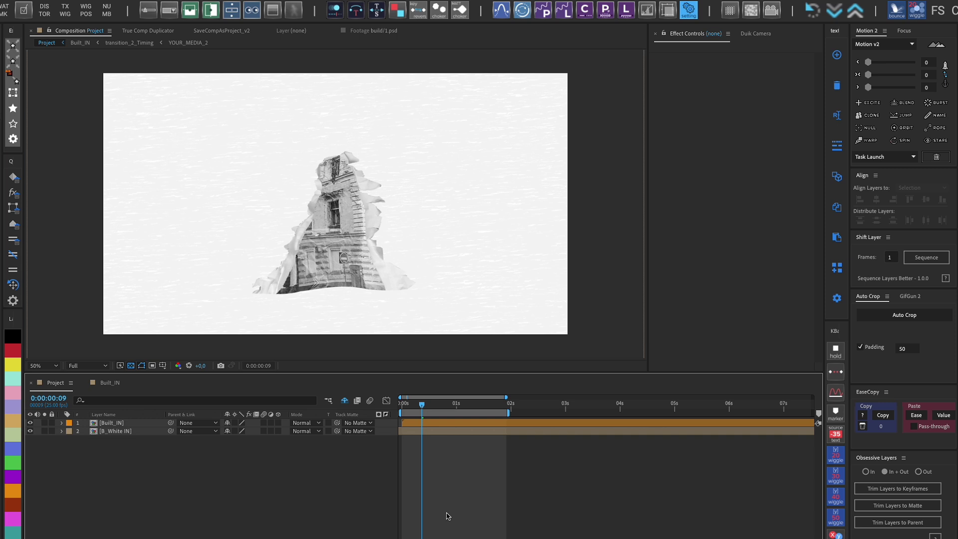